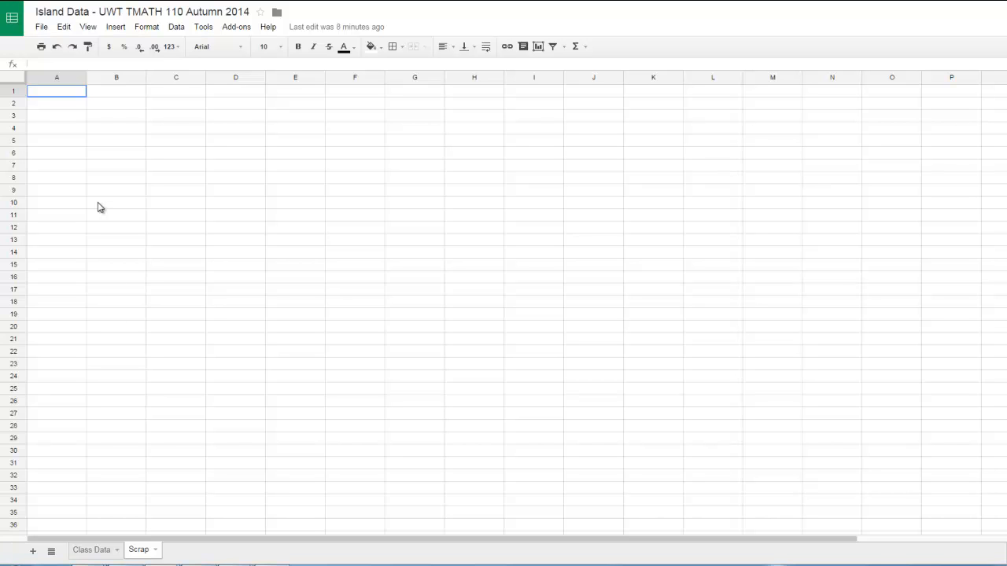
Paste the copied survey responses into column A of the Scrap sheet
text(Female 30 150 June 3 Brown 23 7.5 57 80 No 3 3 8 105)
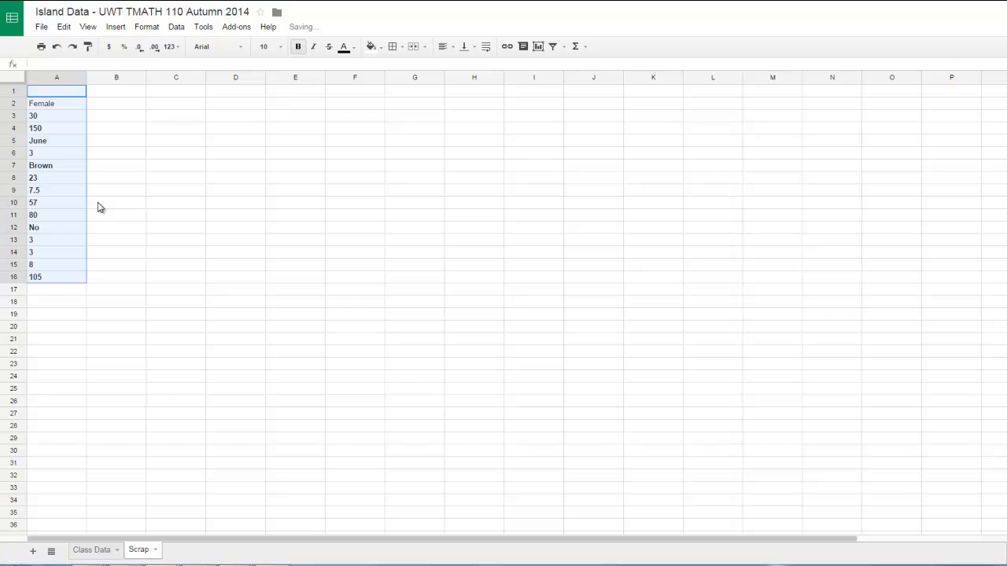
click(79, 157)
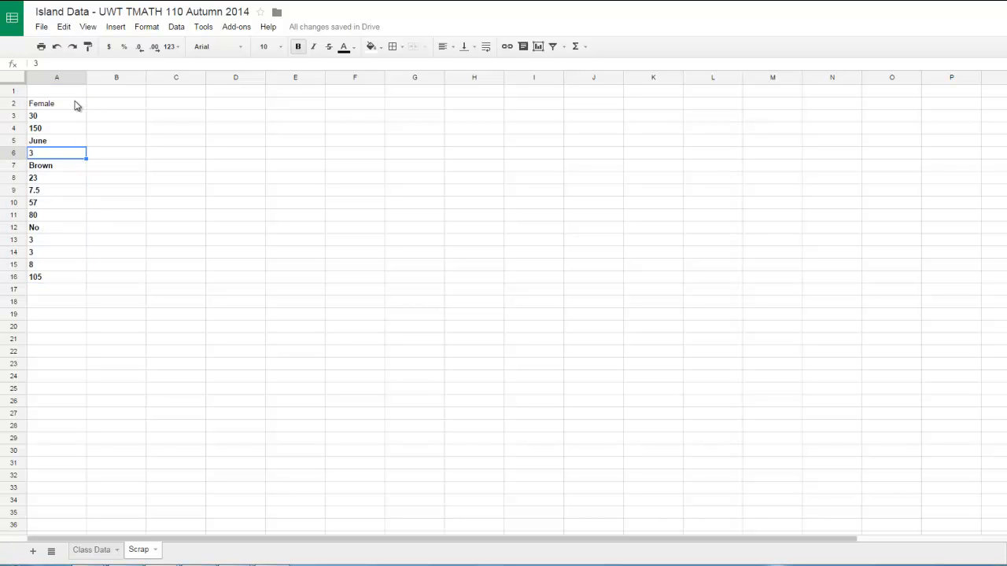
Copy the responses in A2:A16 and paste them transposed into row 4 of the Class Data sheet
click(74, 103)
drag(74, 103, 65, 280)
key(ctrl+c)
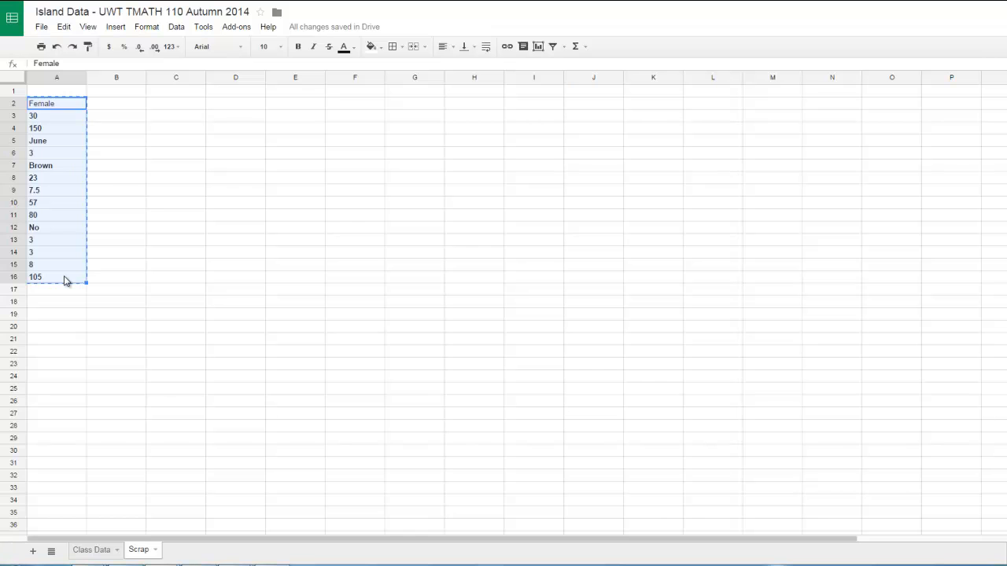
click(92, 550)
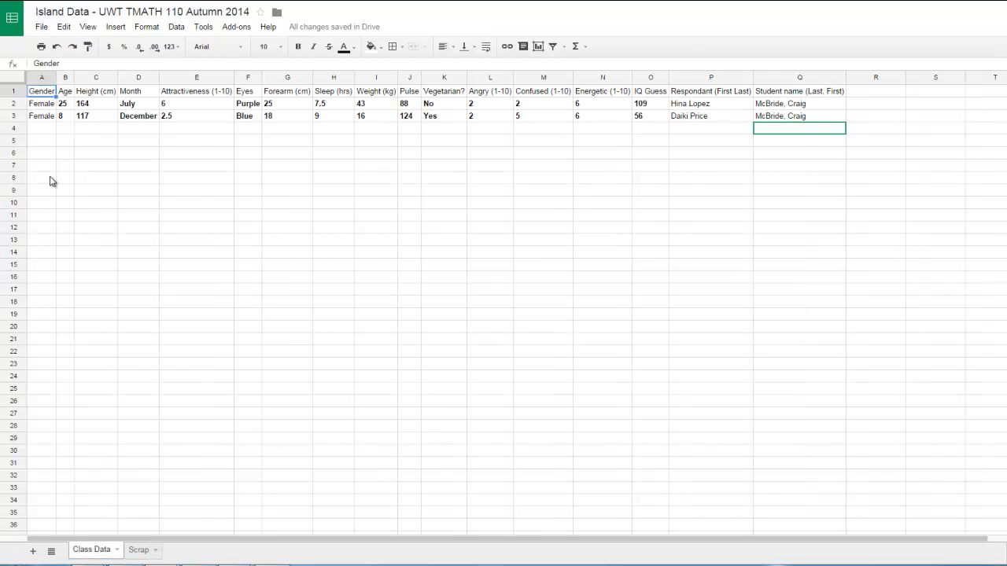
click(36, 129)
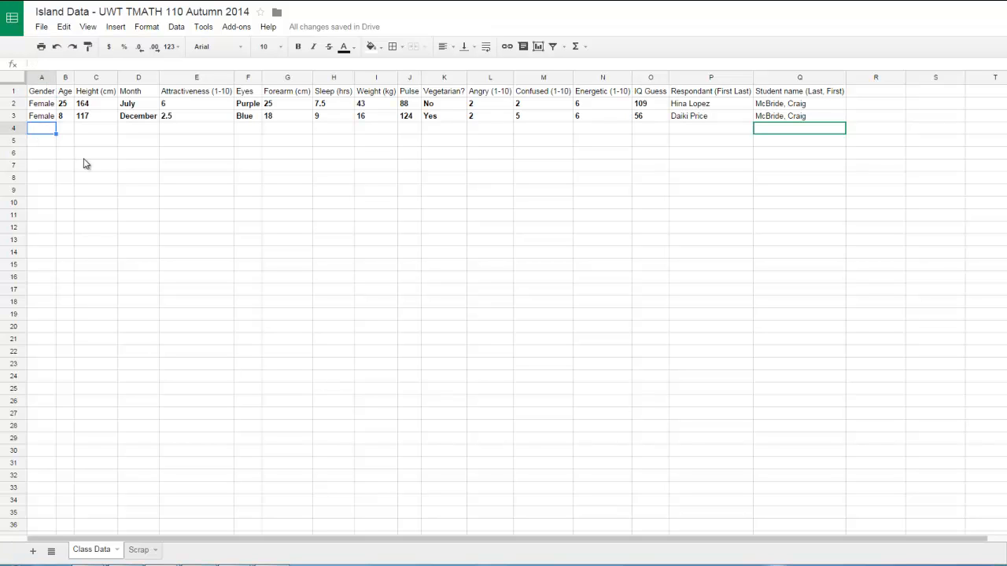
click(65, 28)
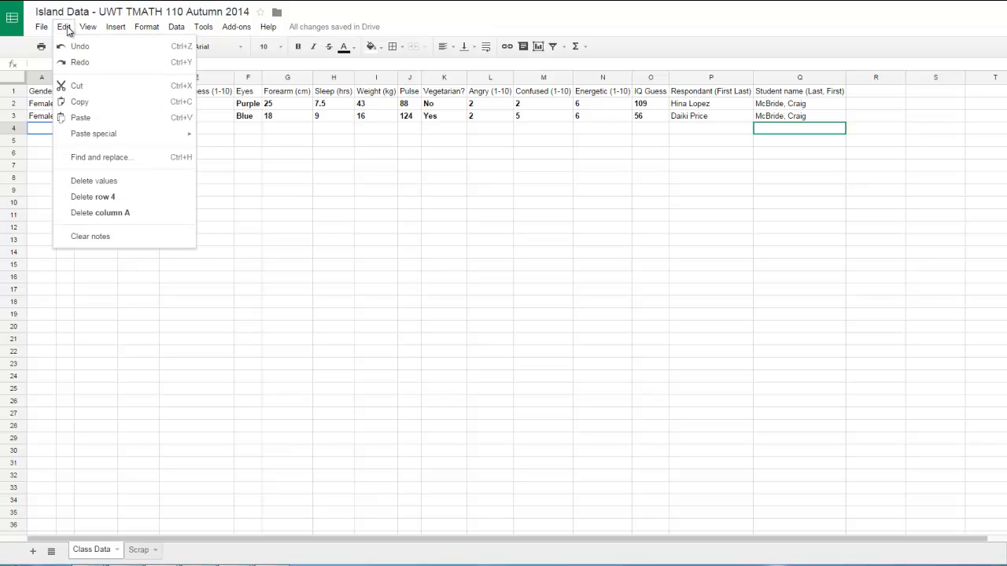
mouse_move(82, 136)
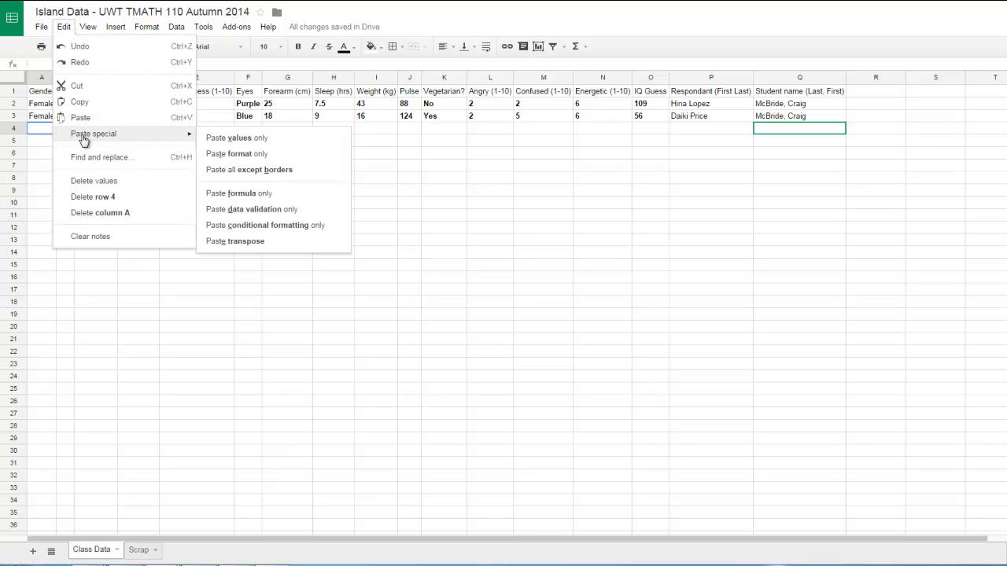
click(235, 242)
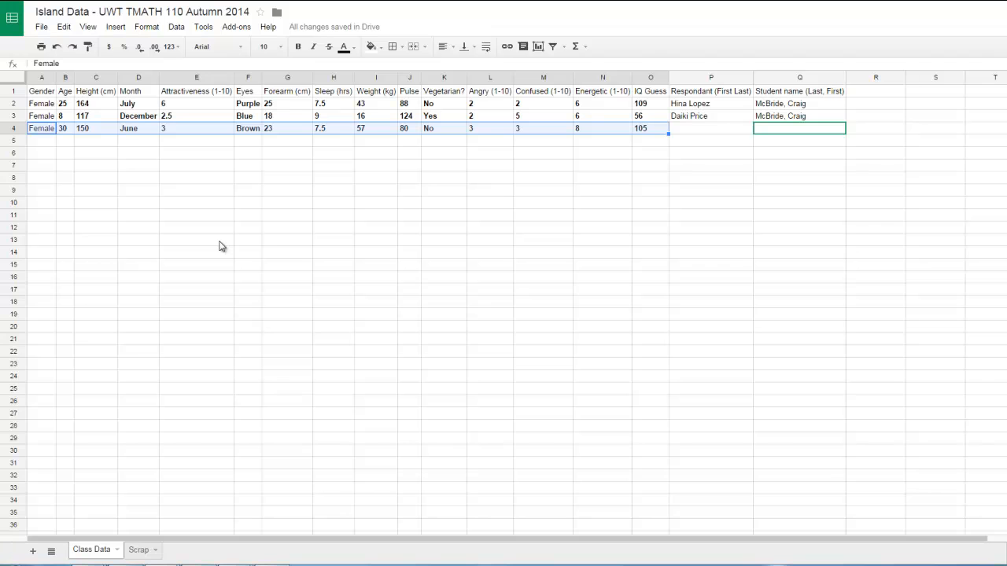
Open the Contacts page in the island web app and copy the respondent's name
click(710, 130)
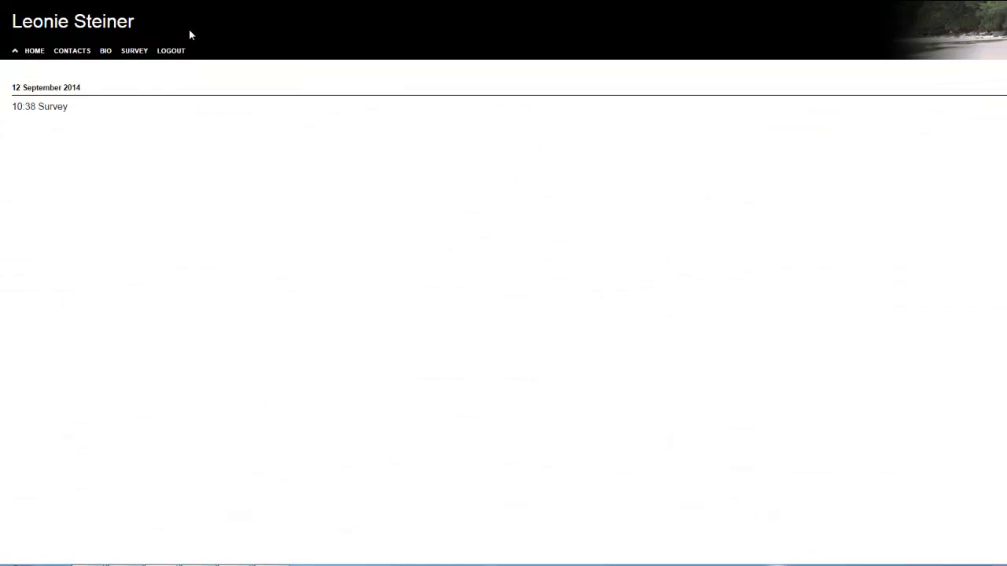
click(77, 53)
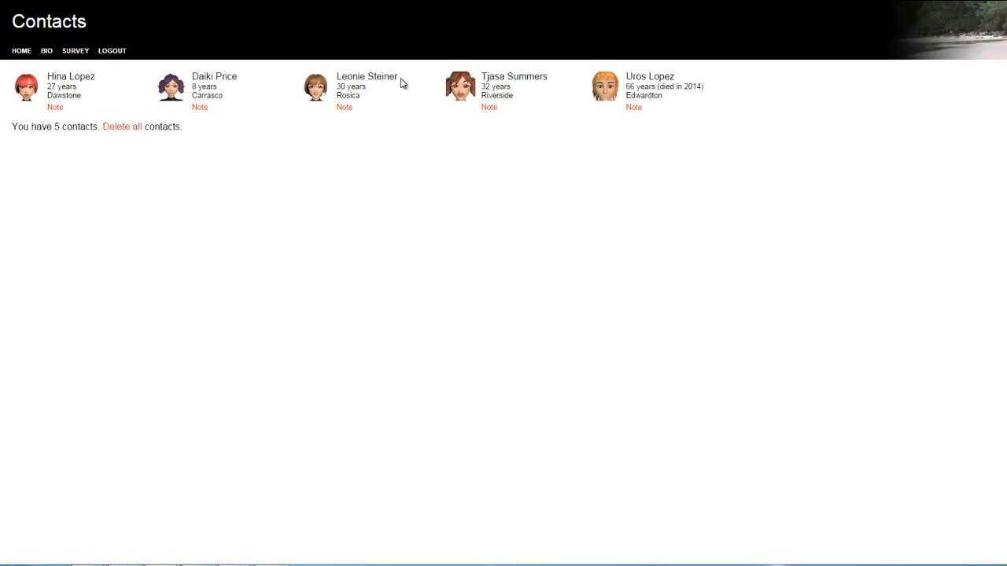
drag(397, 77, 337, 82)
key(ctrl+c)
key(alt+Tab)
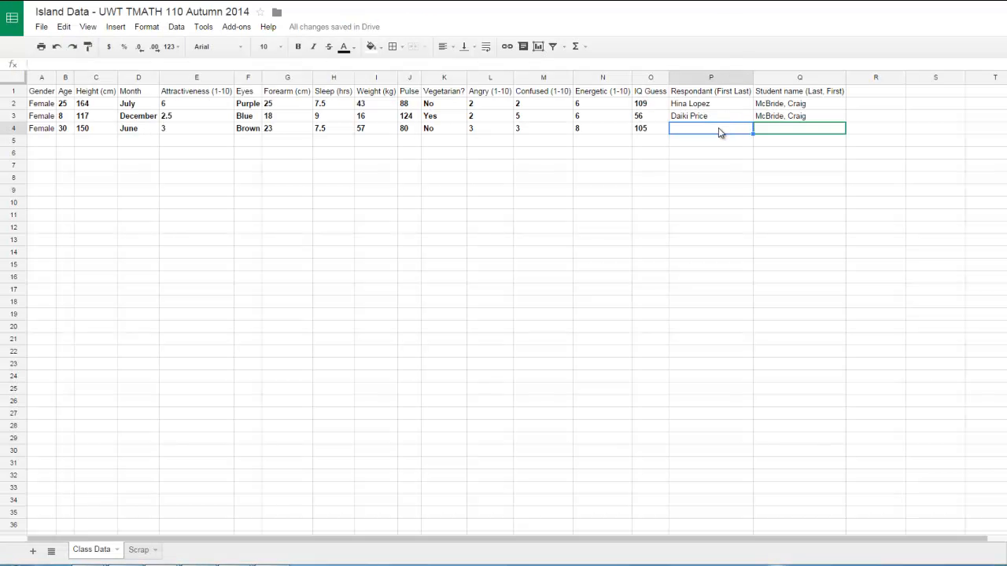
Paste the respondent's name into the sheet and move it into cell P4 under Respondant (First Last)
key(ctrl+v)
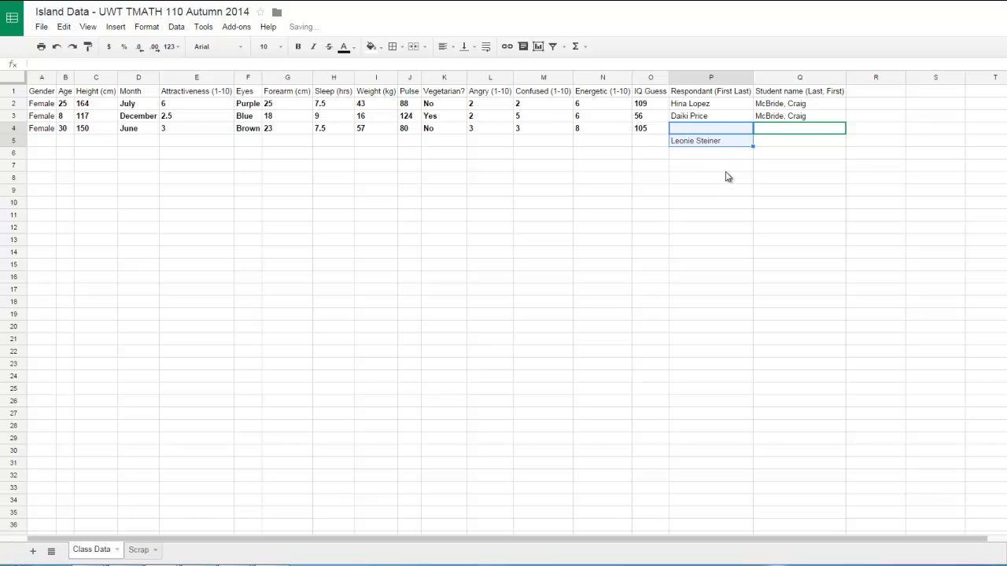
click(725, 167)
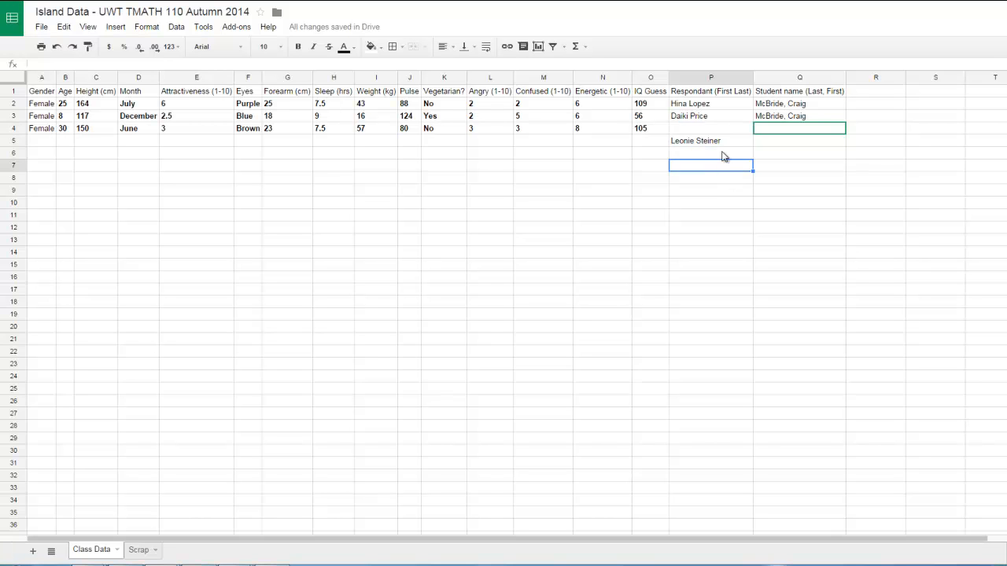
click(718, 142)
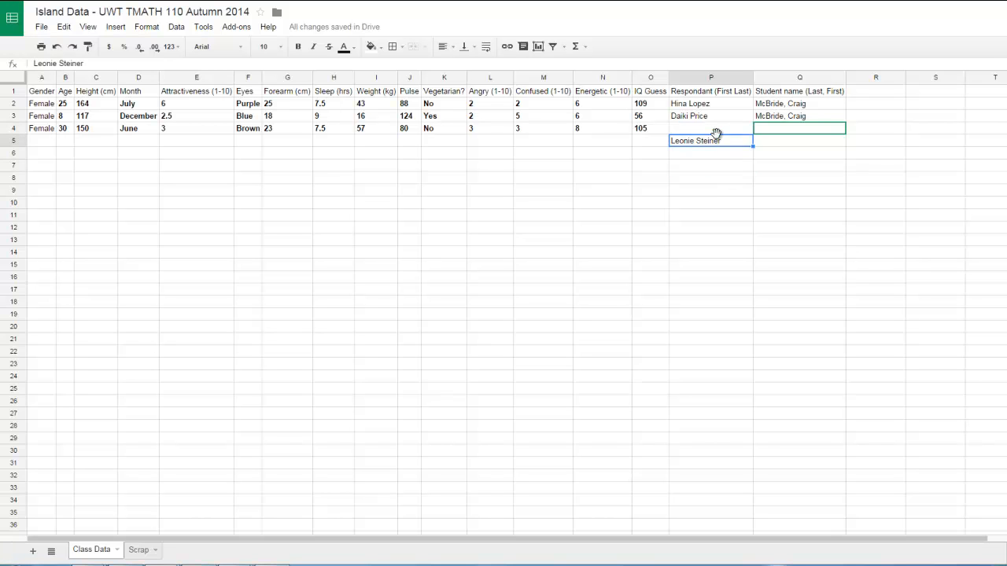
drag(716, 135, 718, 132)
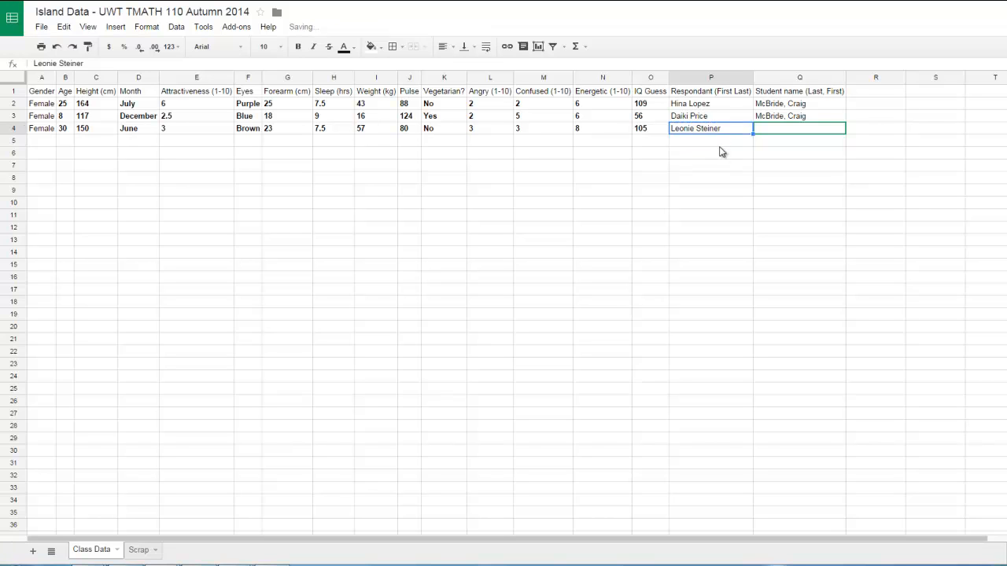
click(720, 145)
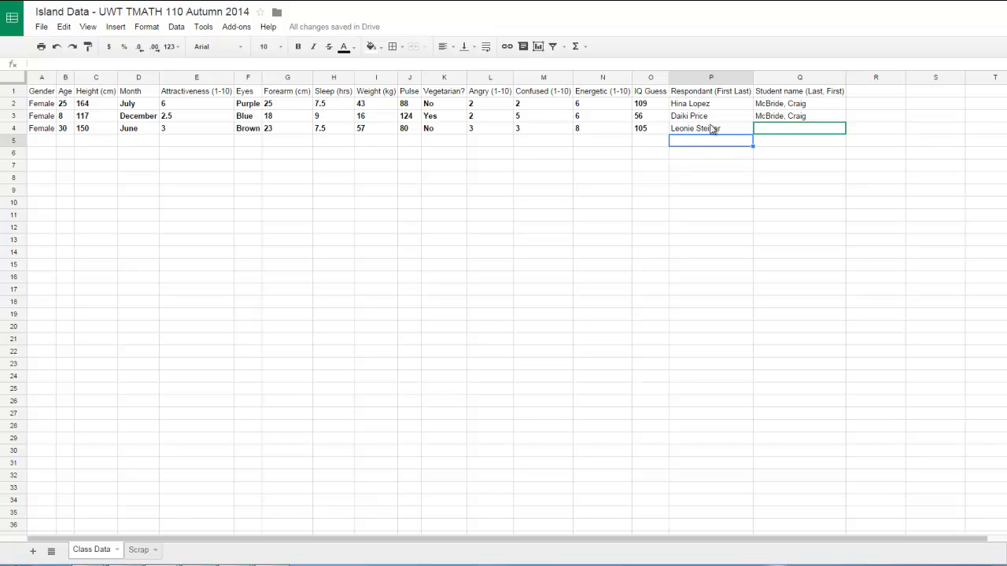
Copy the student name from Q3 into Q4 under Student name (Last, First)
click(780, 131)
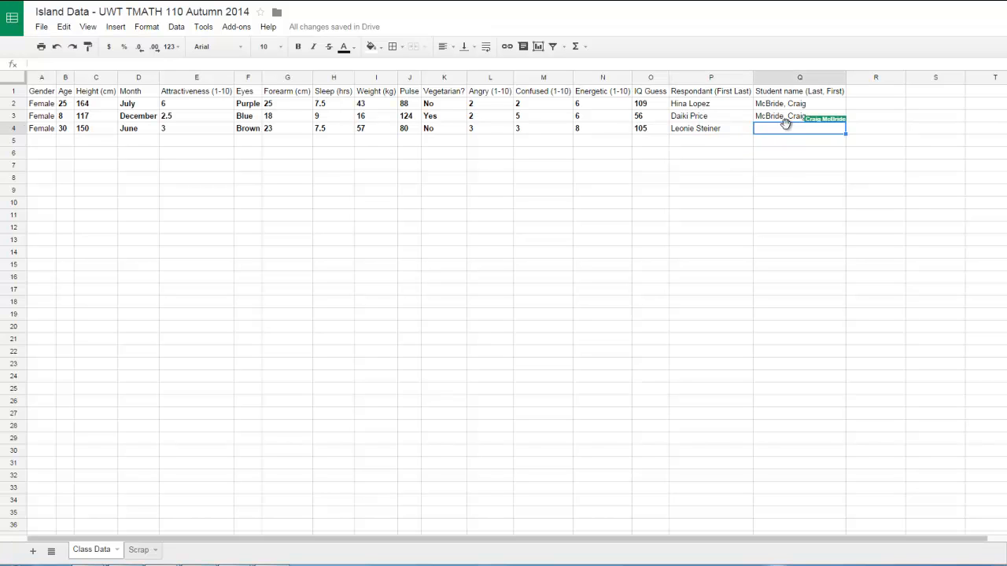
click(785, 118)
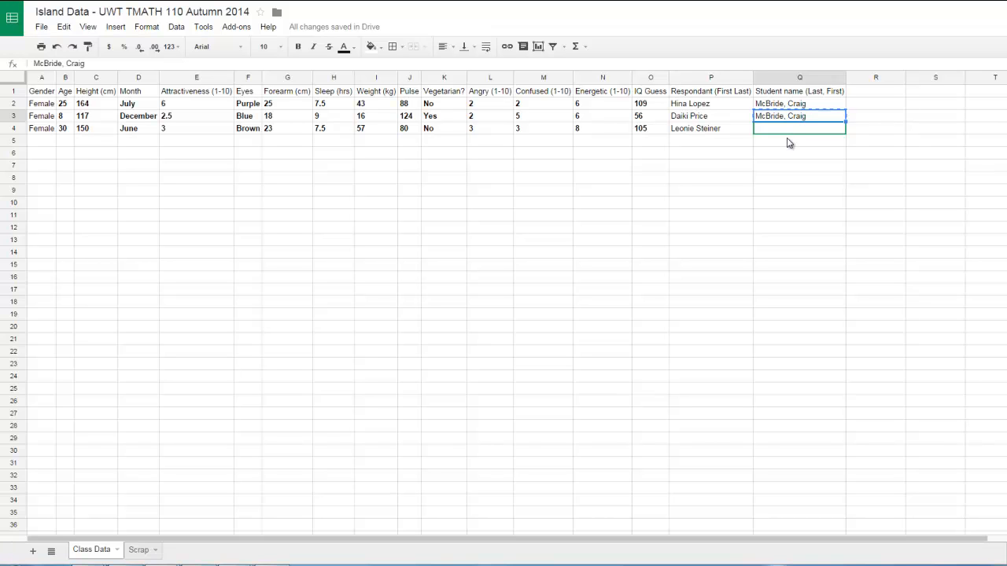
double_click(784, 130)
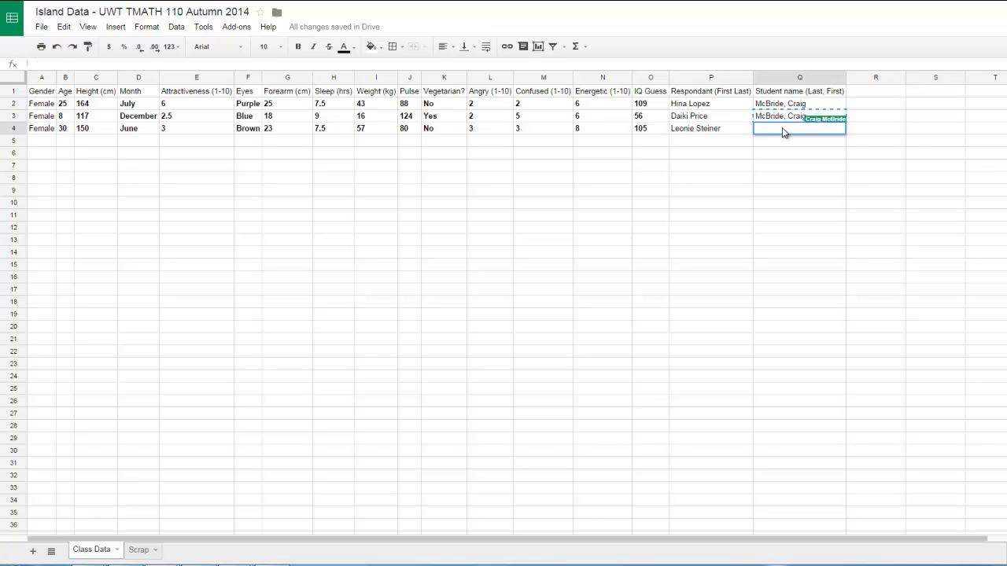
key(Return)
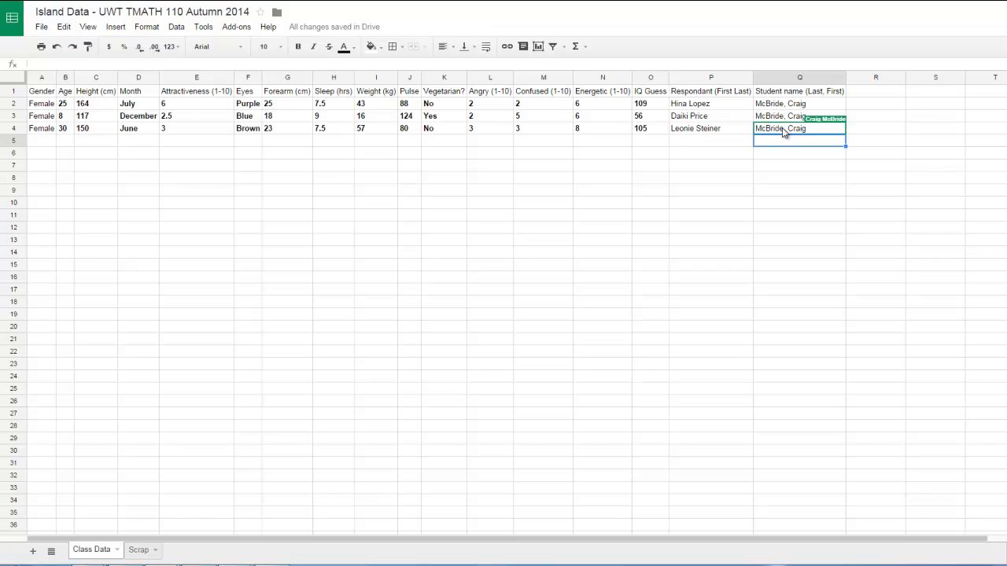
Open the next contact's profile and view her task history in the island web app
click(659, 156)
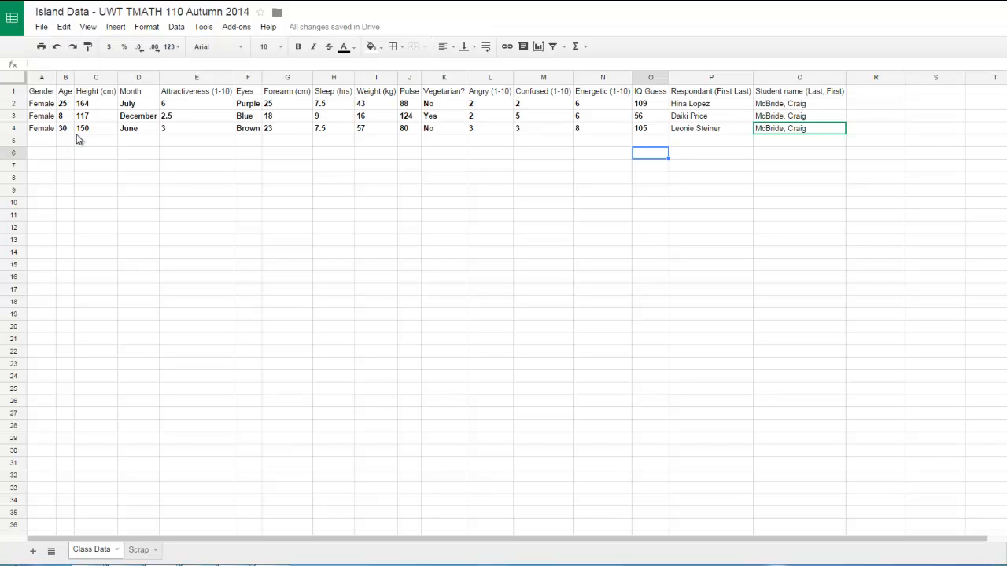
click(43, 142)
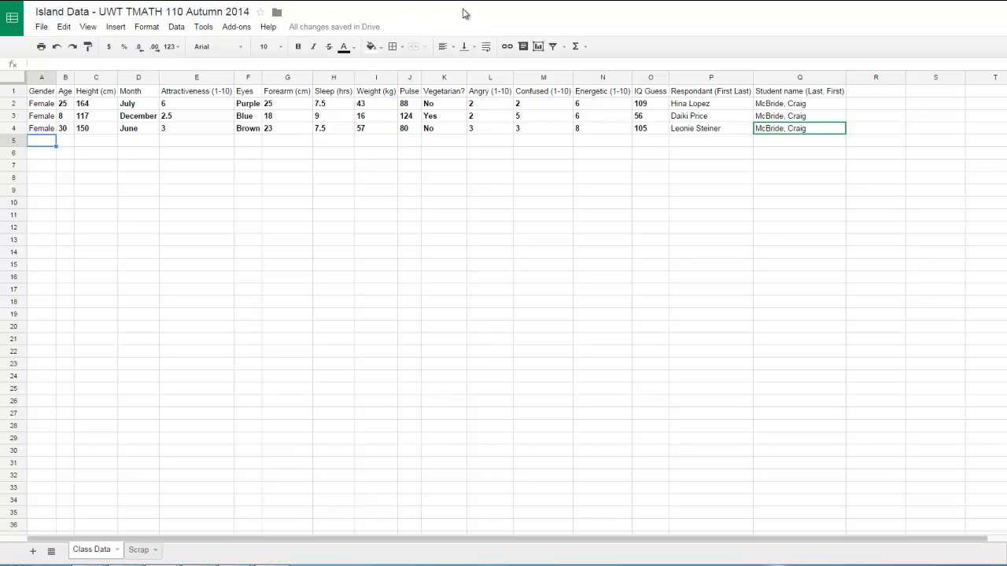
key(alt+Tab)
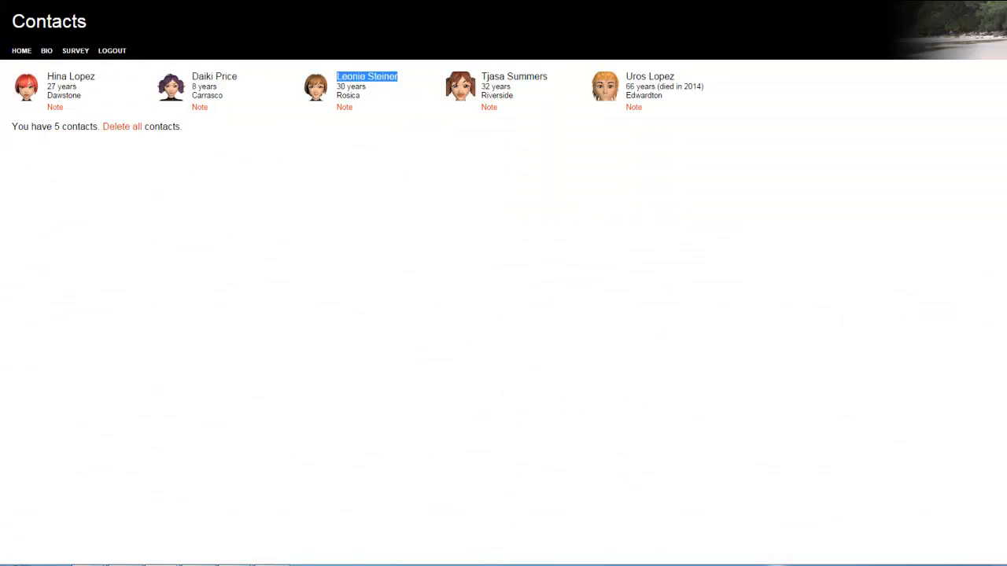
click(465, 89)
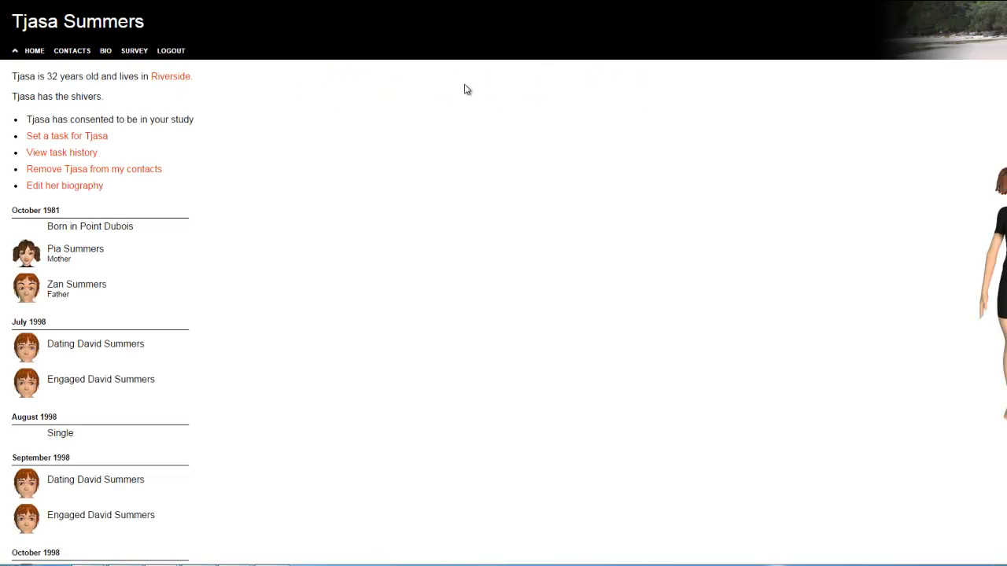
click(61, 154)
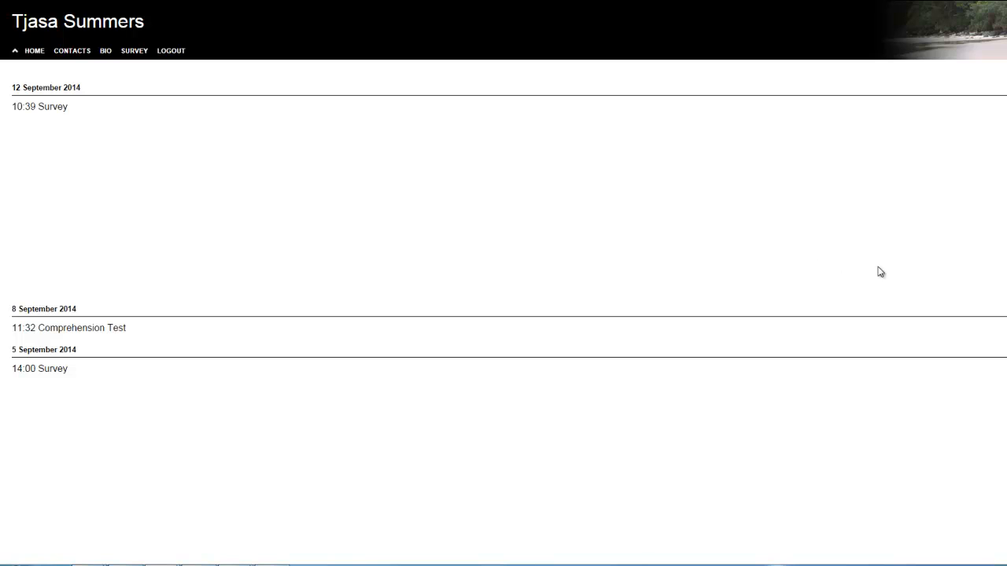
scroll(931, 419, down, 1)
scroll(932, 419, up, 1)
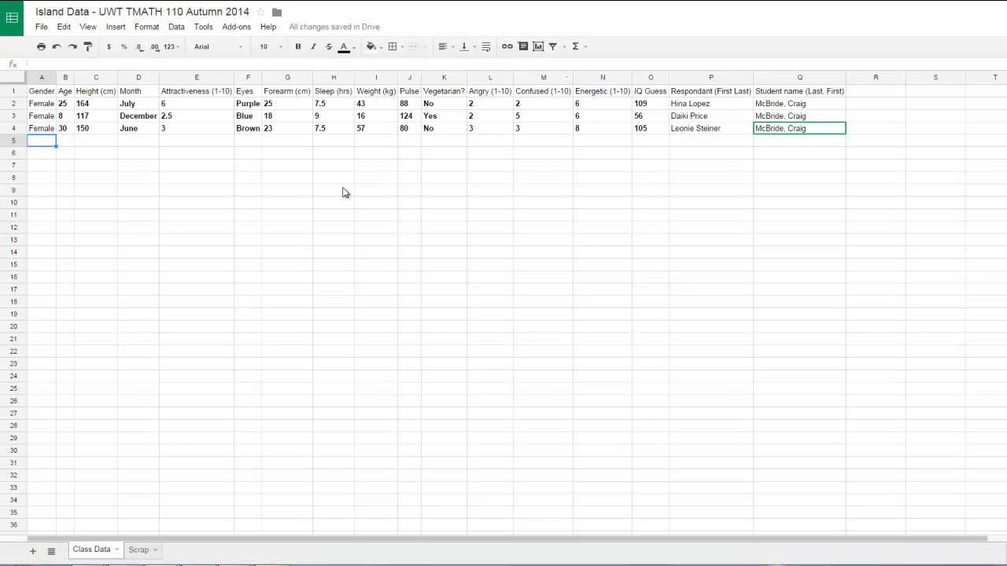
Paste the second contact's survey responses into column B of the Scrap sheet
click(140, 550)
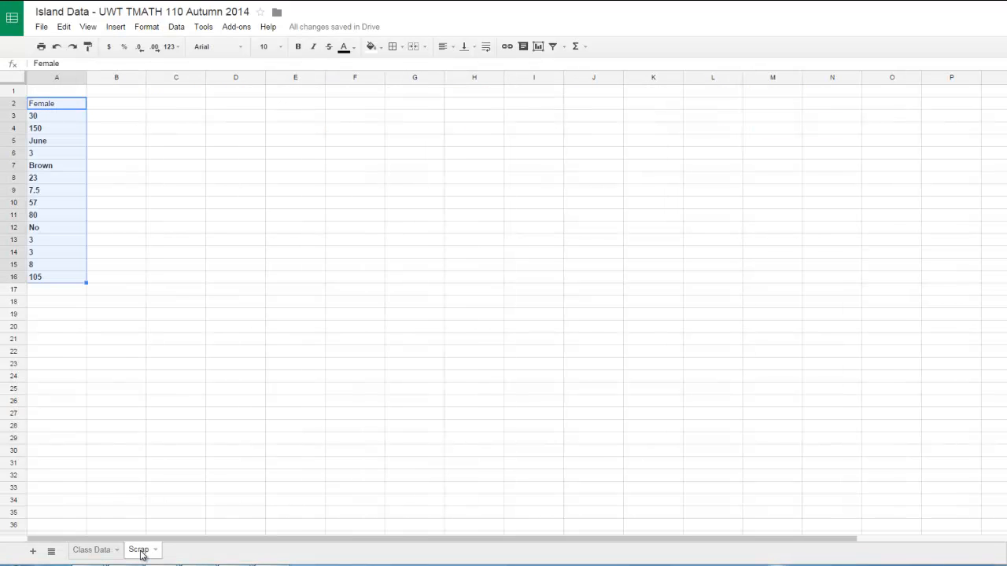
click(122, 92)
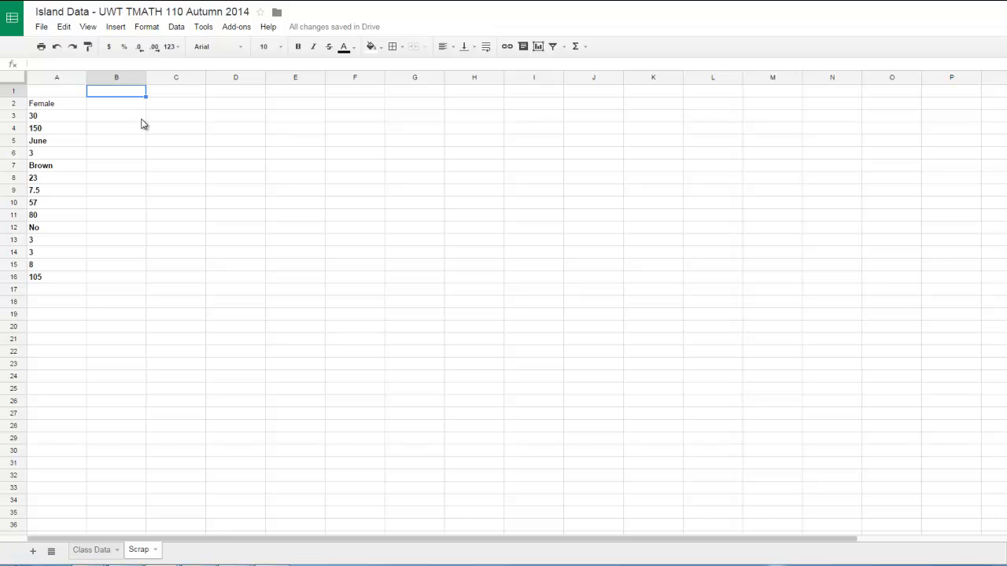
text(Female 32 155 October 3 Purple 24 8 65 72 Yes 2 3 5 125)
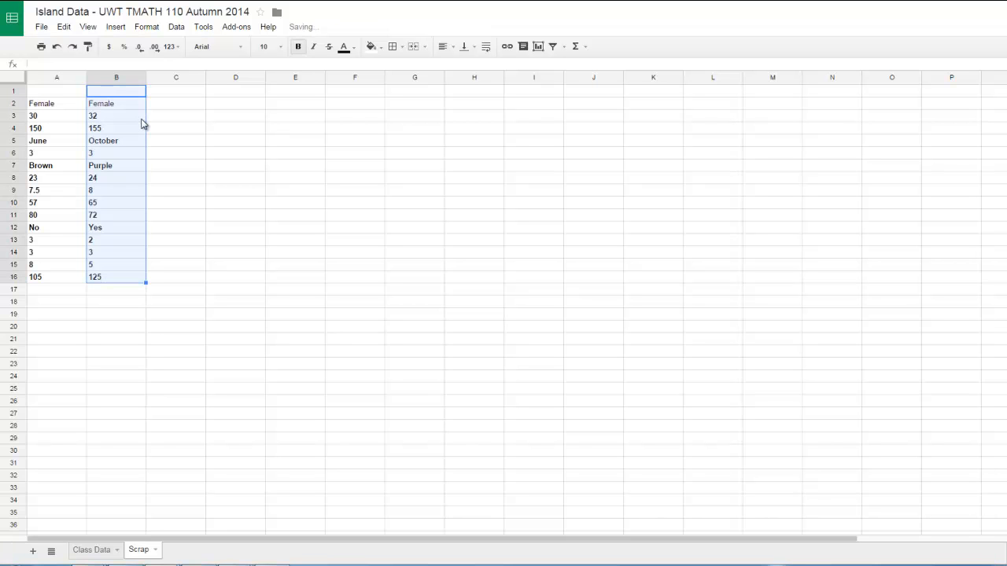
Copy the responses in B2:B16 and paste them transposed into row 5 of the Class Data sheet
click(131, 105)
drag(131, 108, 131, 282)
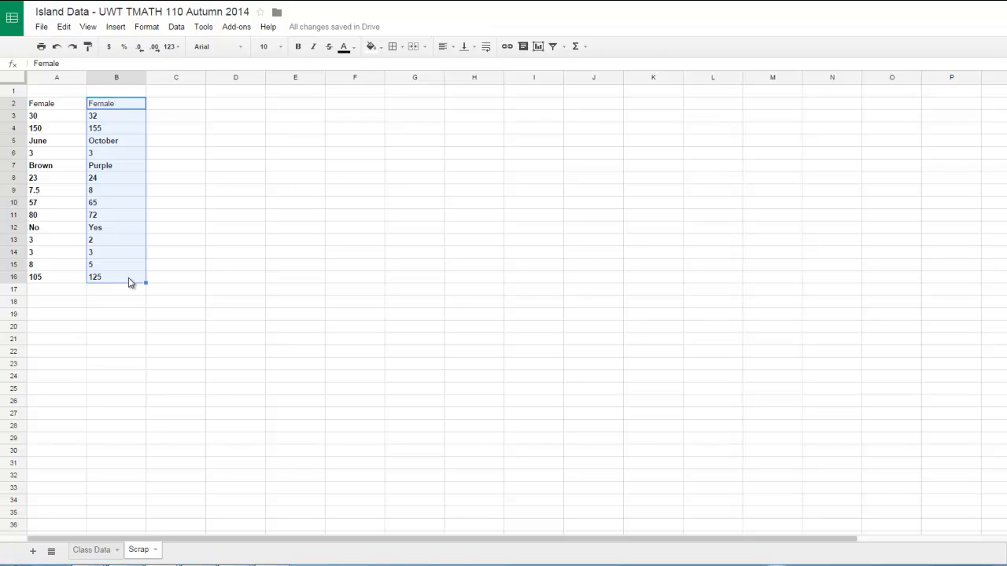
click(94, 550)
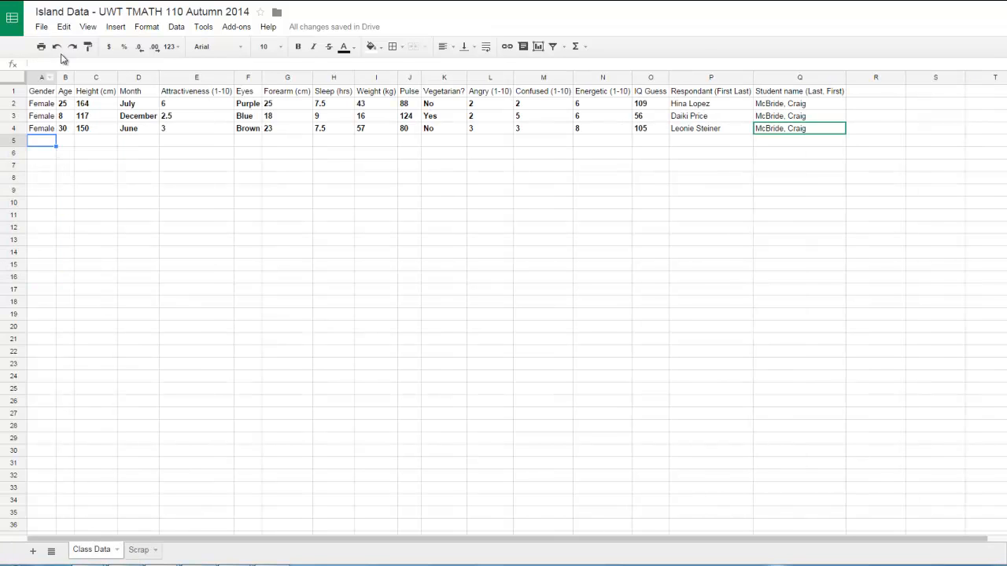
click(64, 27)
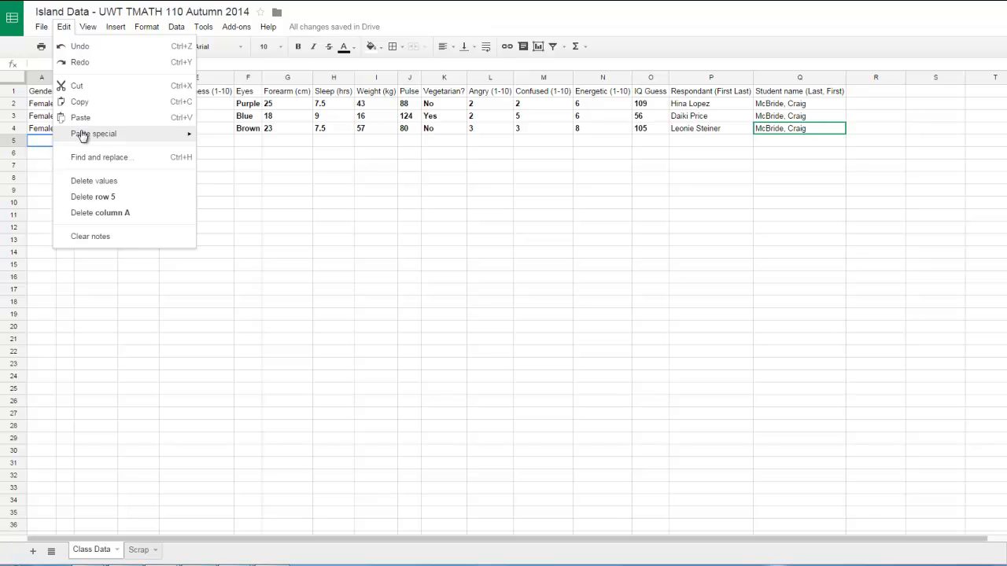
mouse_move(79, 134)
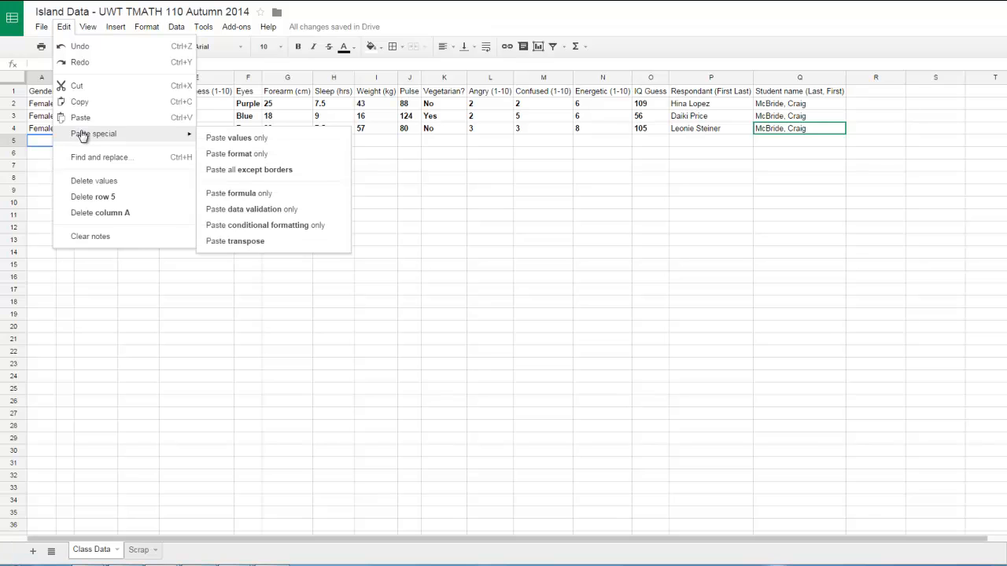
click(241, 242)
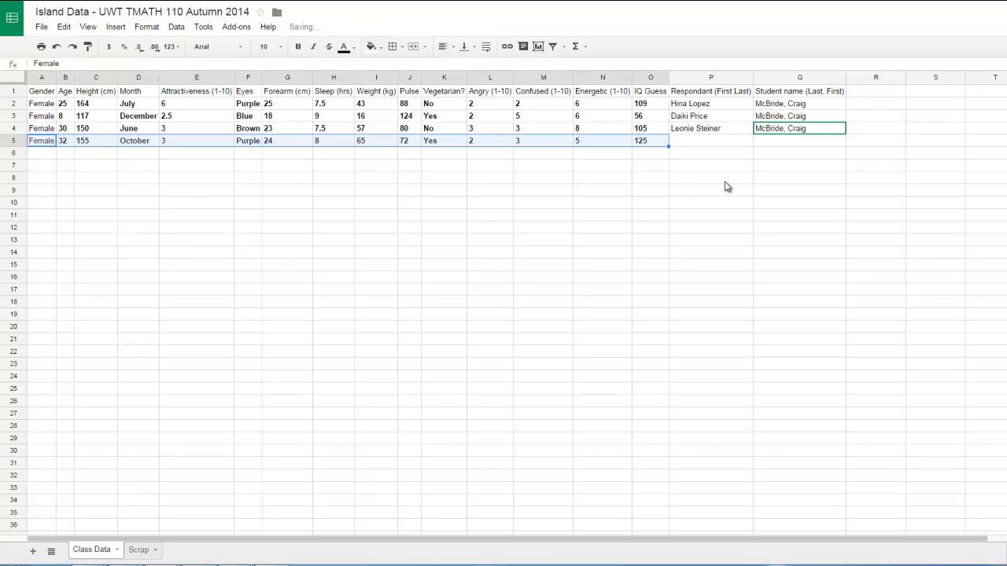
click(721, 143)
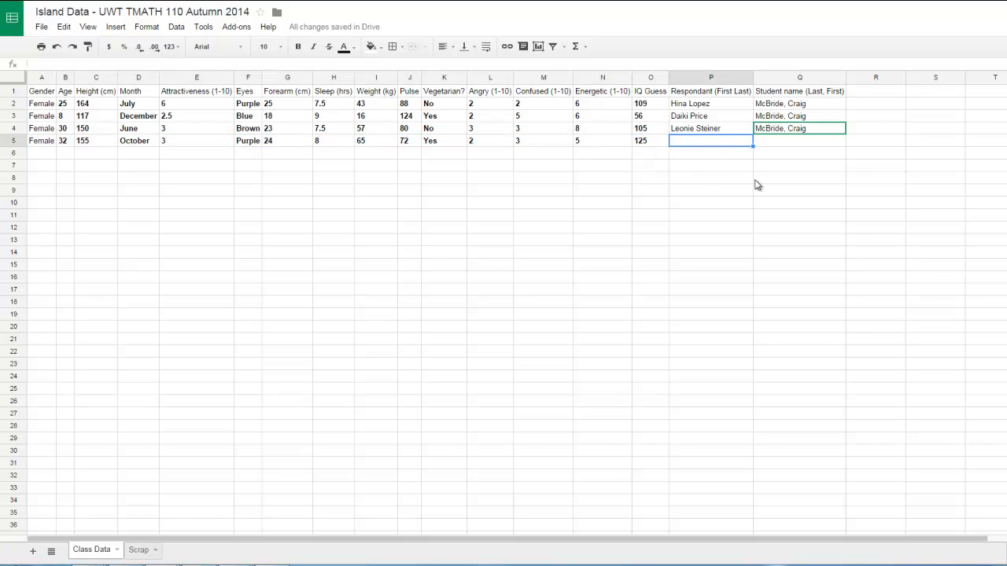
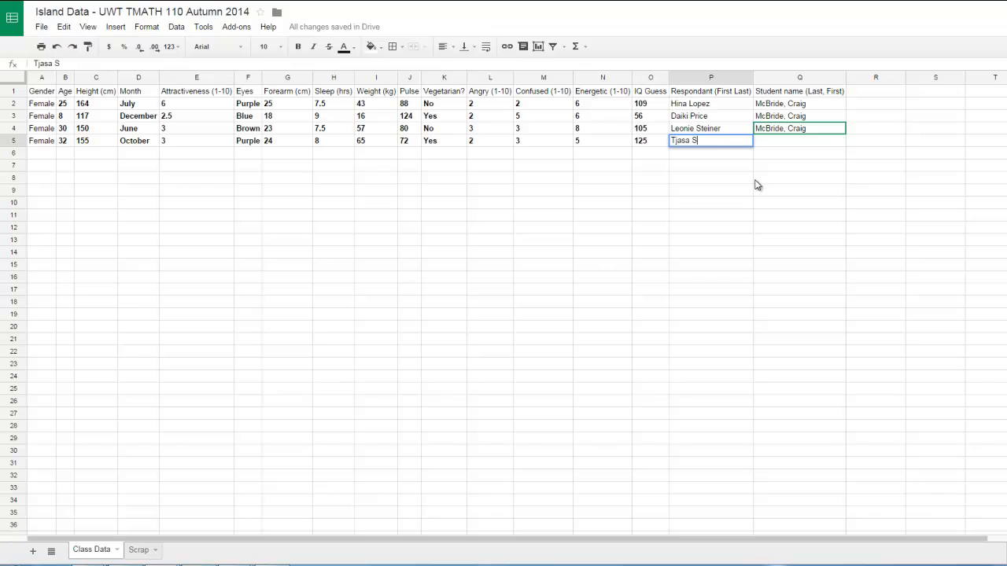
Enter the next respondent's full name in P5 under Respondant (First Last)
key(Tab)
Copy the student name from Q4 into Q5 under Student name (Last, First)
key(Up)
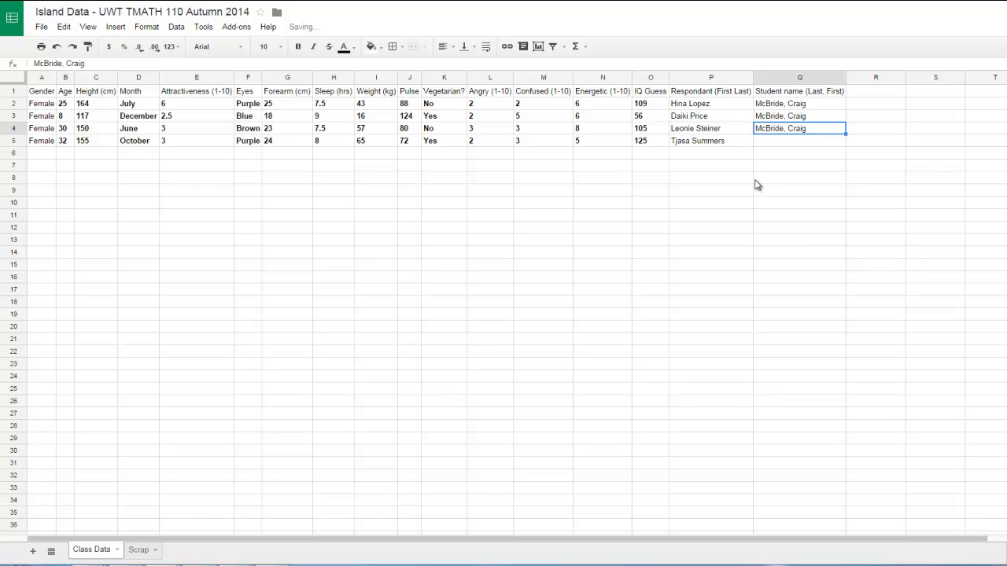
key(Down)
key(Return)
click(755, 182)
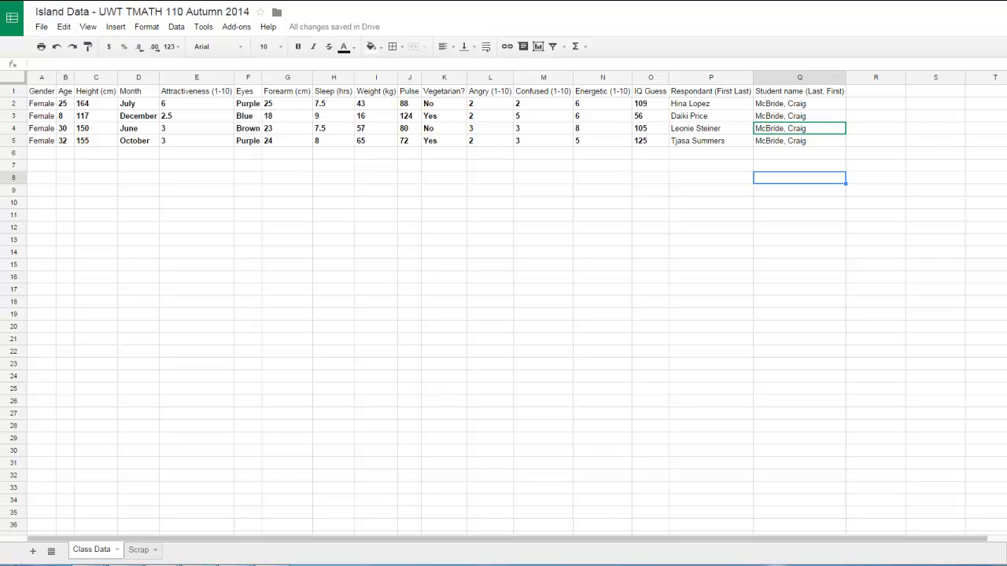
Switch to the island web app, open the survey editor and update the survey with its current question selection
click(314, 1)
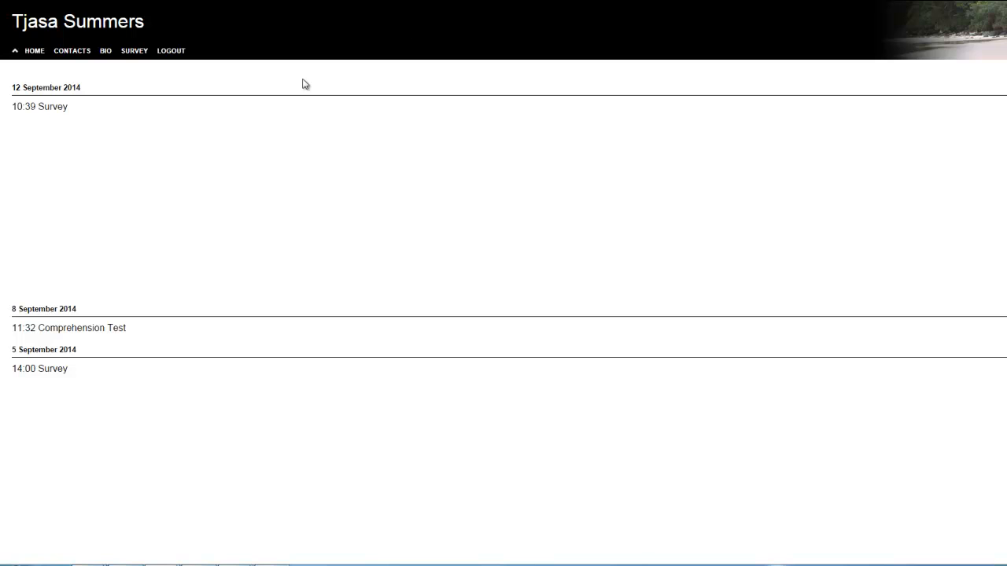
click(134, 63)
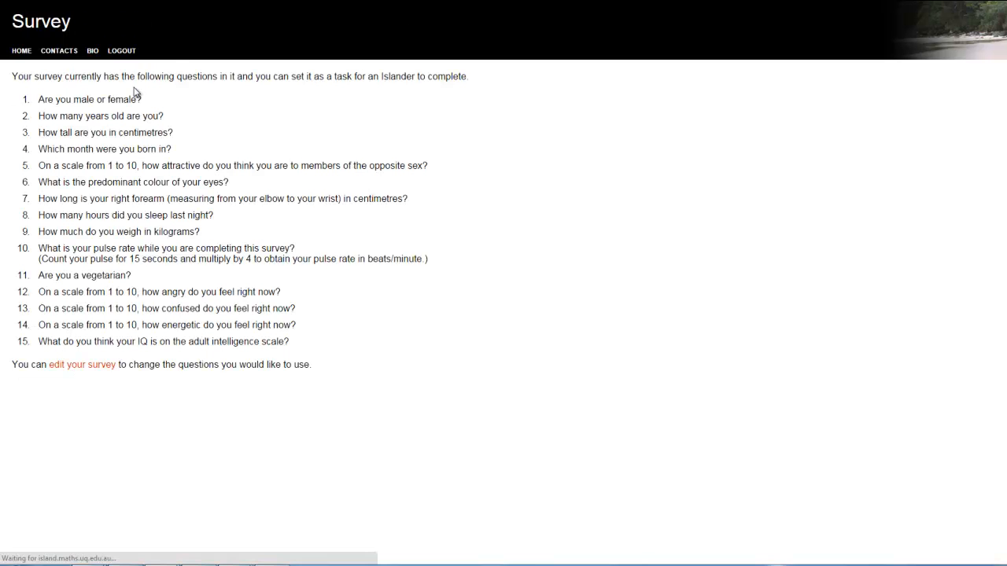
click(82, 365)
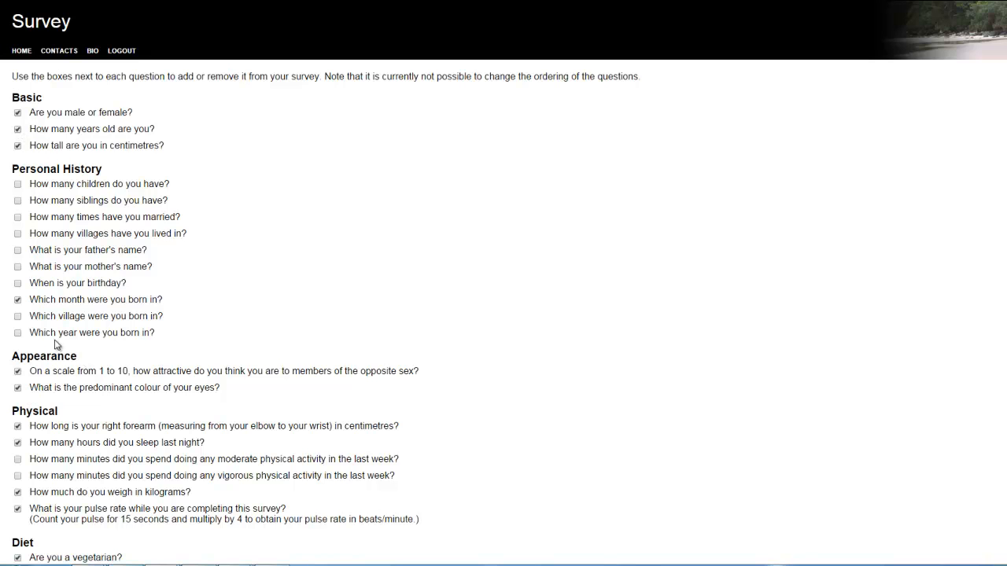
scroll(55, 345, down, 7)
scroll(55, 344, down, 4)
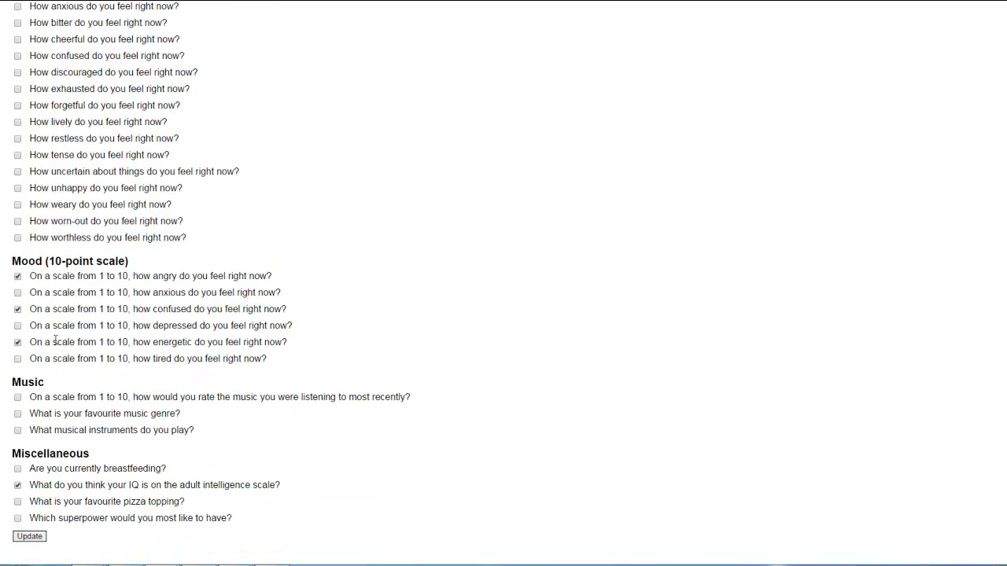
click(31, 538)
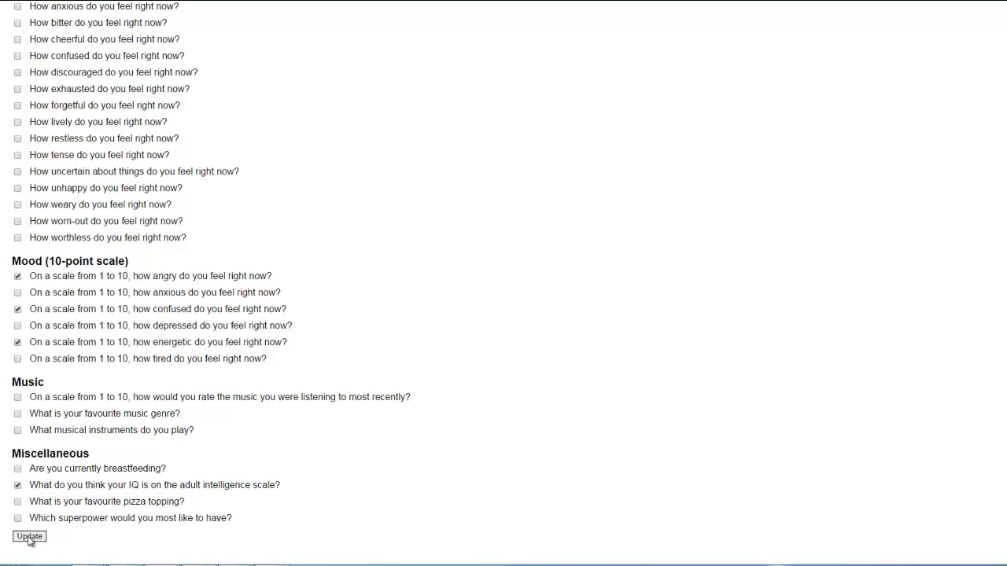